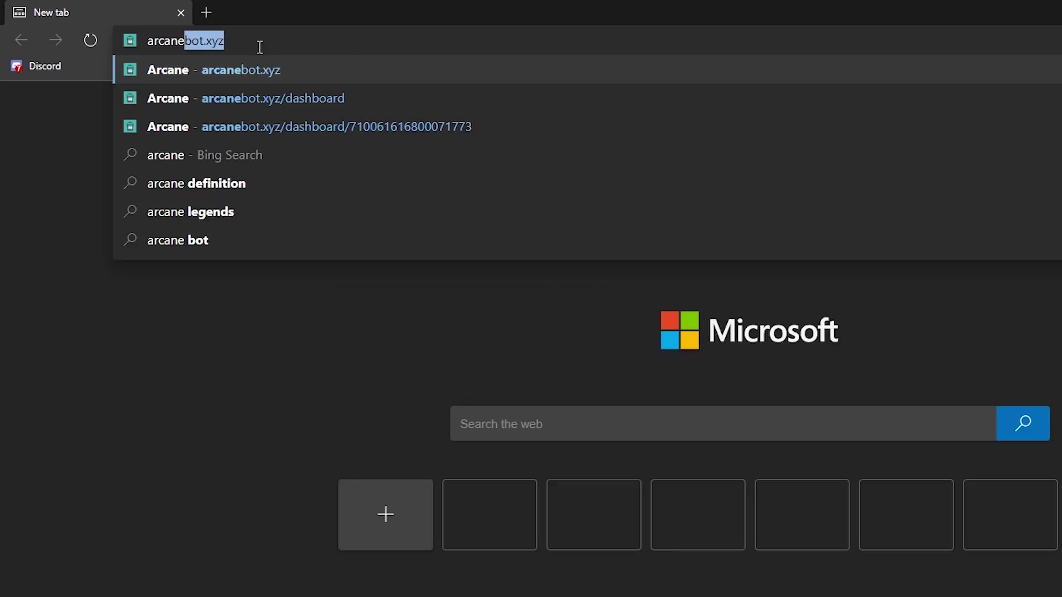
Open arcanebot.xyz and invite the Arcane bot to christian server, granting all the requested permissions
key("Return")
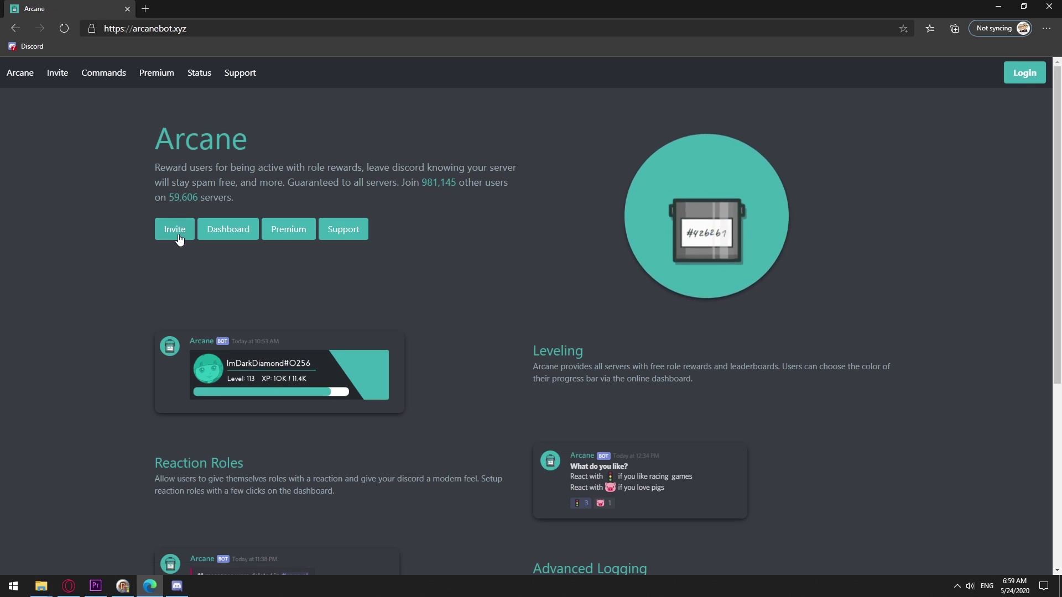
left_click(175, 229)
left_click(404, 359)
left_click(409, 383)
left_click(467, 416)
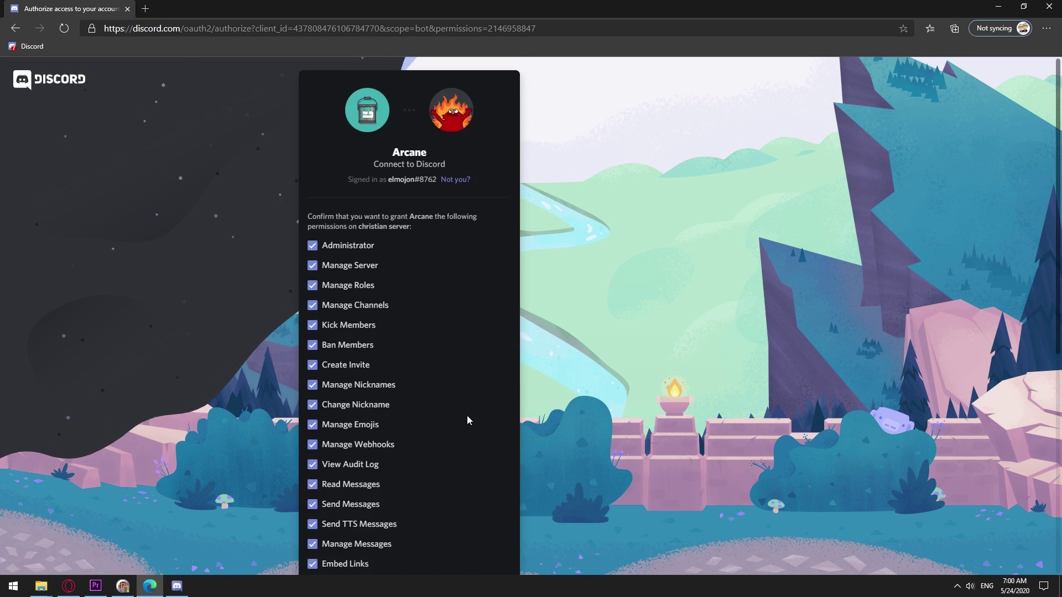
left_click(501, 549)
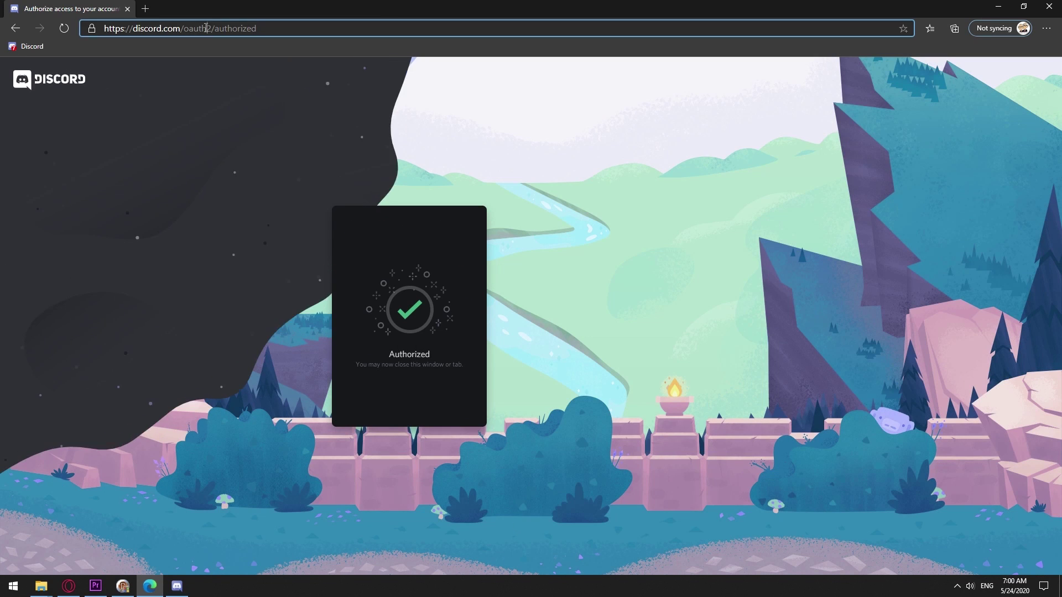
Return to arcanebot.xyz and log in by authorizing Arcane to access the Discord account
left_click(206, 27)
type("arc")
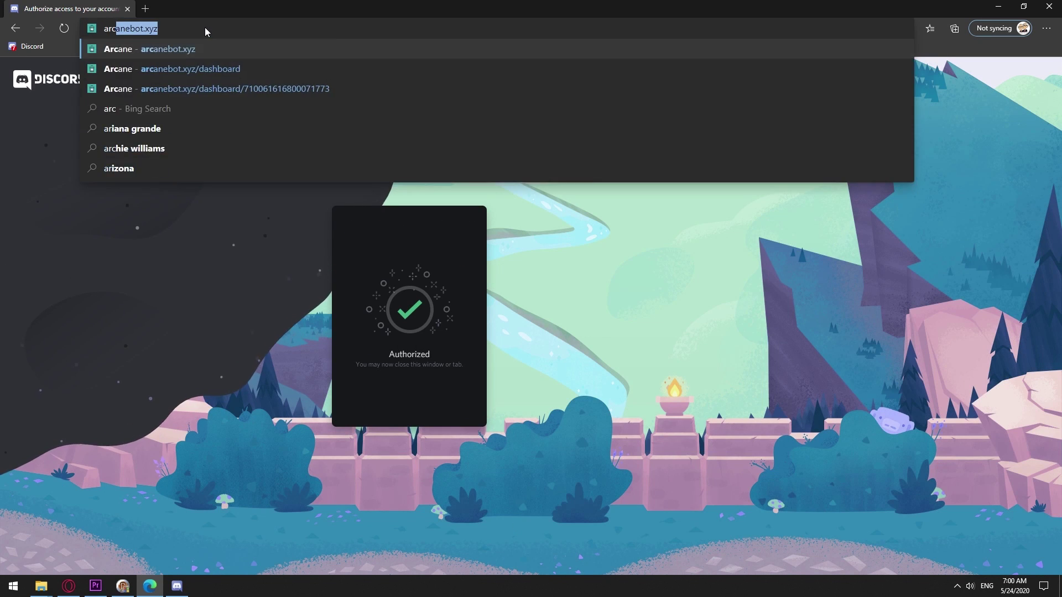
key("Return")
left_click(1039, 66)
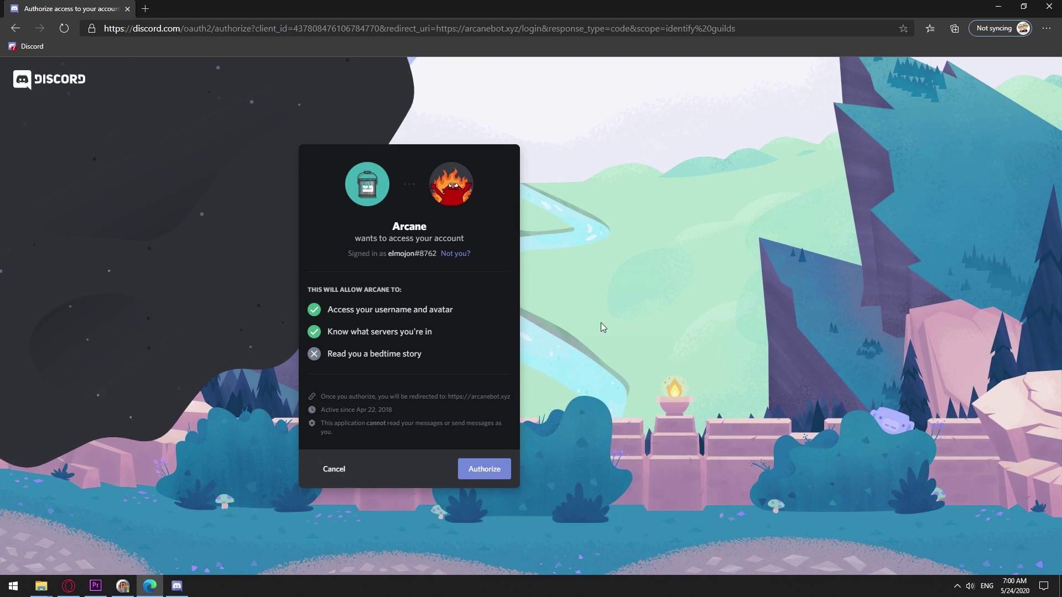
left_click(469, 474)
Open the Moderation configuration of christian server in the Arcane dashboard
left_click(806, 73)
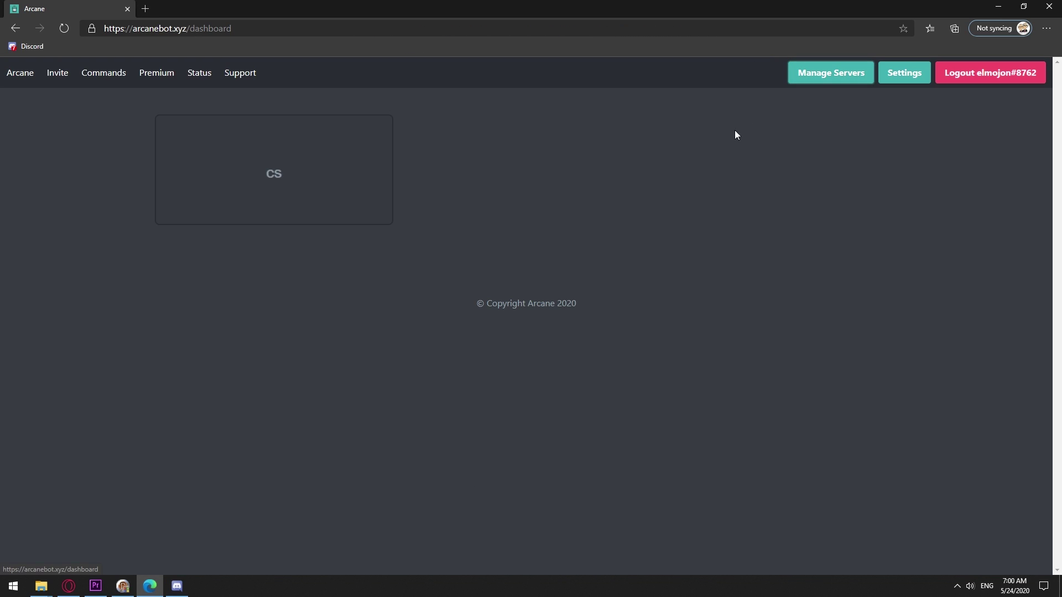
left_click(356, 177)
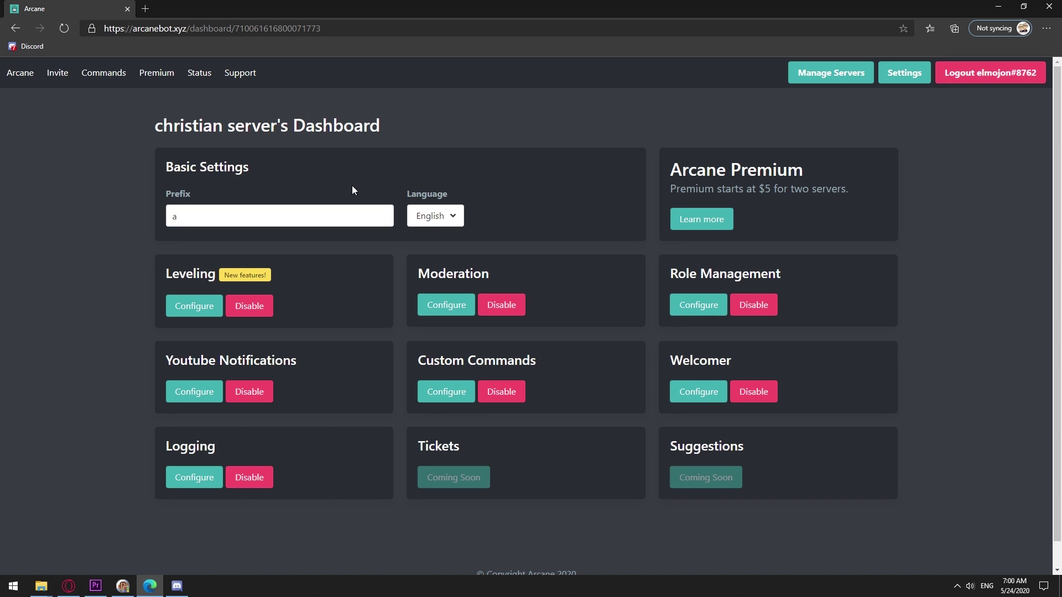
left_click(437, 306)
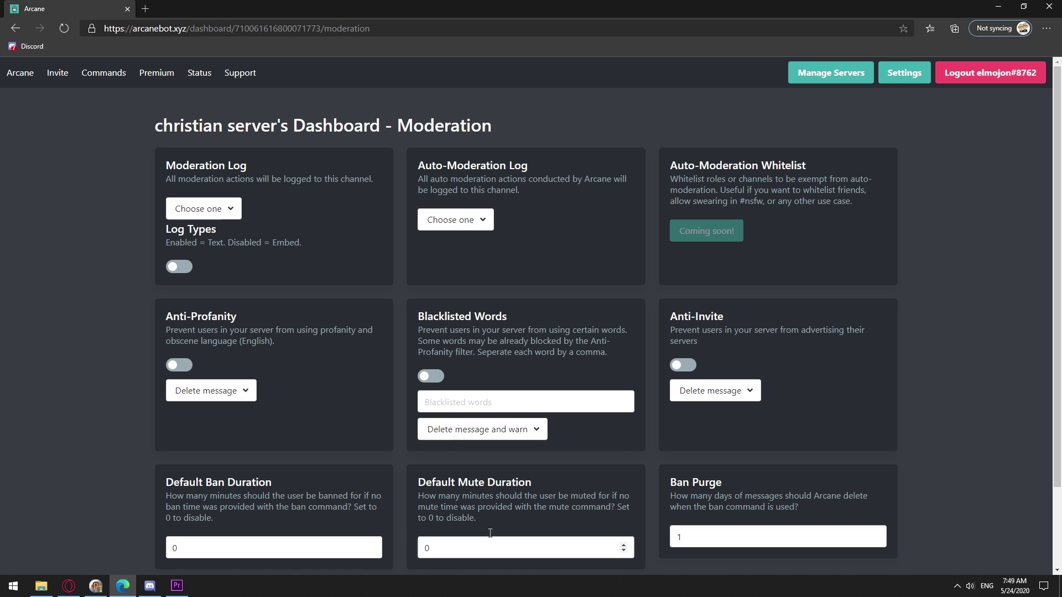
Enable Blacklisted Words, enter "bunny,rabbit,hole" as the blocked words, and open the list of actions for violations
left_click(431, 376)
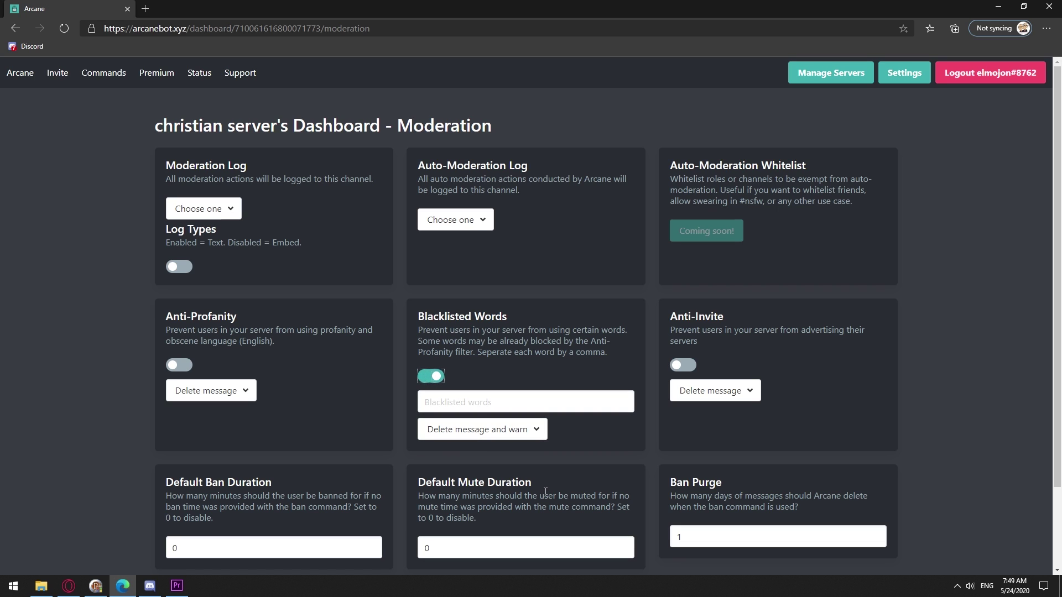
left_click(532, 407)
type("bunny,rabbit,hole")
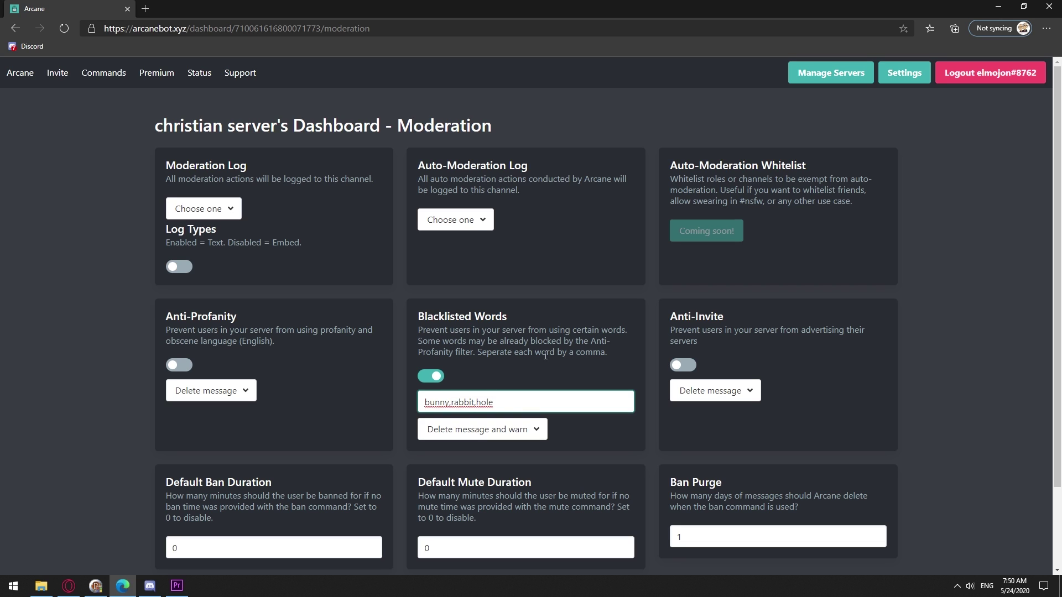
left_click(552, 371)
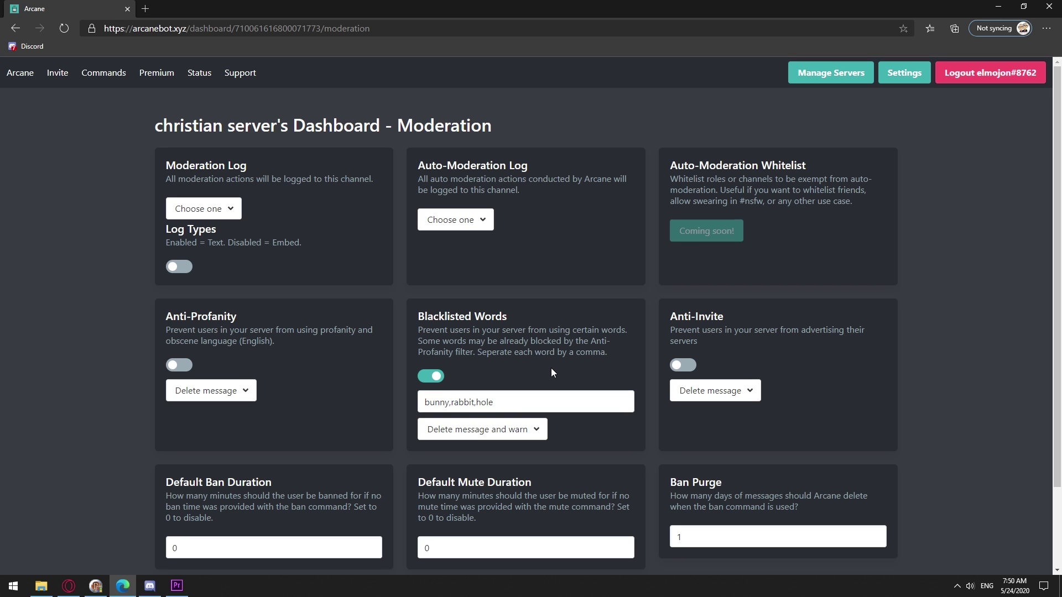
left_click(538, 434)
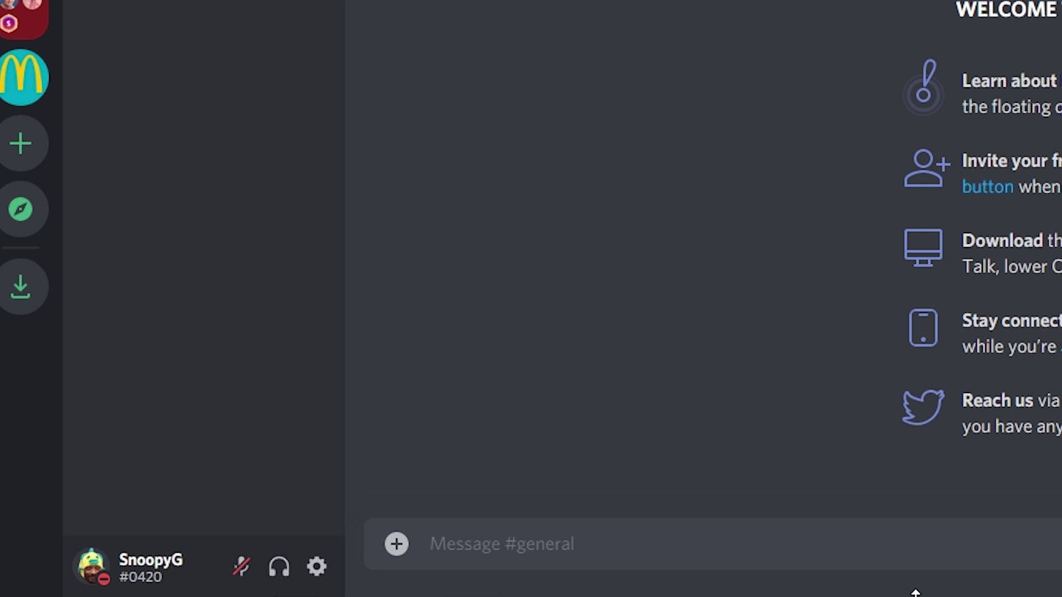
Switch to Discord and send "The bunny went inside the rabbit hole" twice in #general to test the word filter
type("The bunny went inside the rabb")
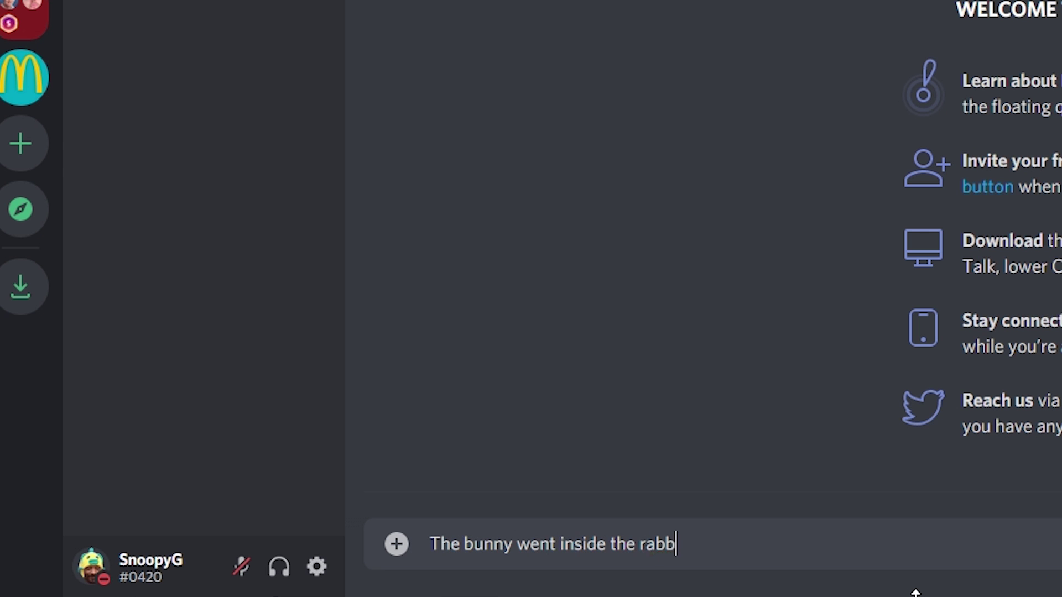
type("it hole")
key("Return")
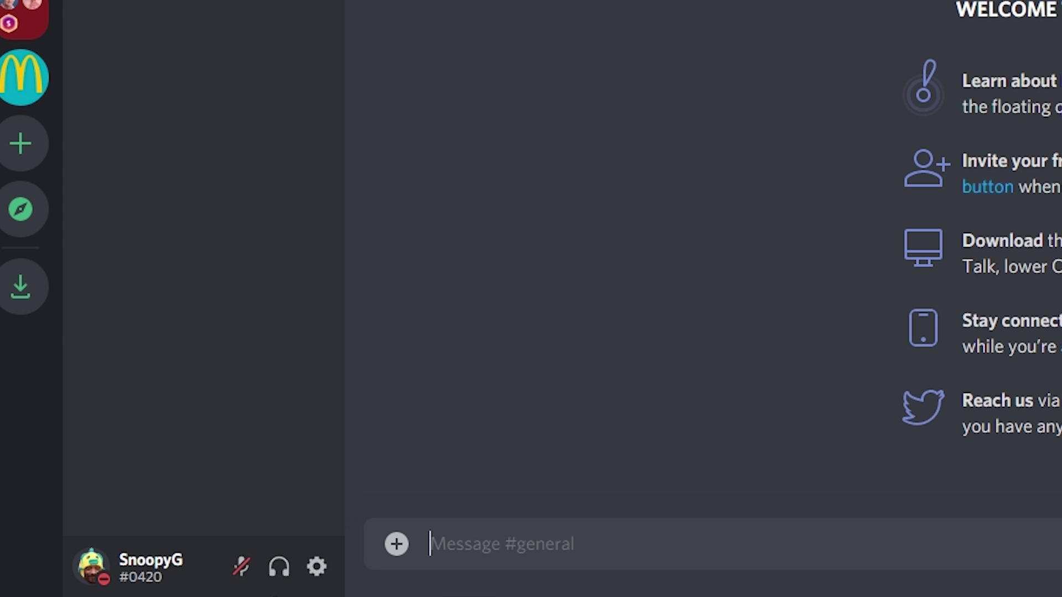
type("The bunny went inside the rabbit hole")
key("Return")
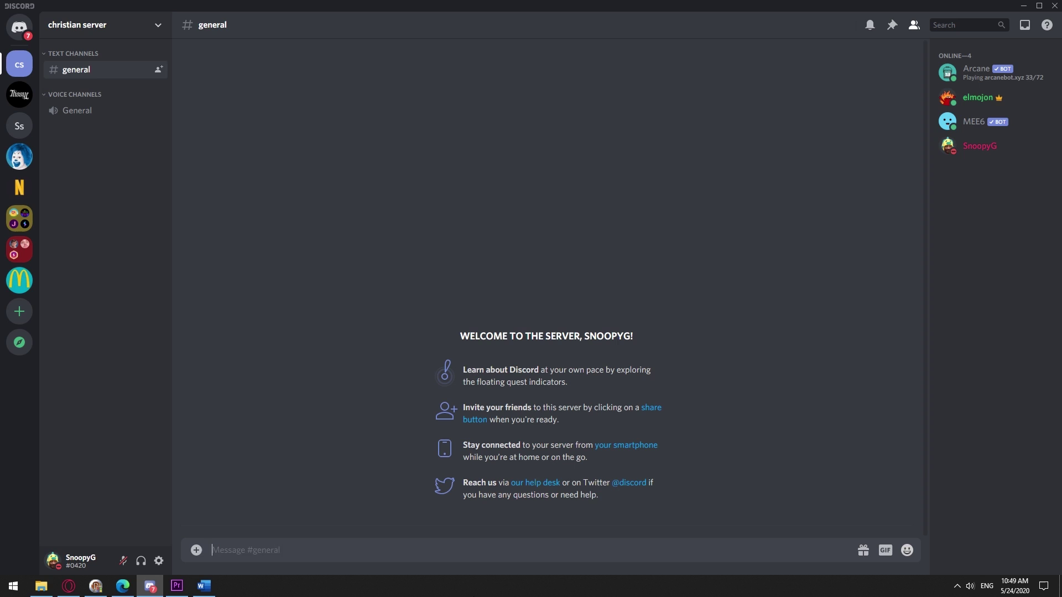
Post test spam in #general: "LMFAOOO LOL AAAAAAAAAAAA XDDDDDDDD", repeated member mentions, a long run of poop emojis and a further pasted message
type("LMFAOOO LOL AAAAAAAAAAAA XDDDDDDDD")
key("Return")
key("ctrl+v")
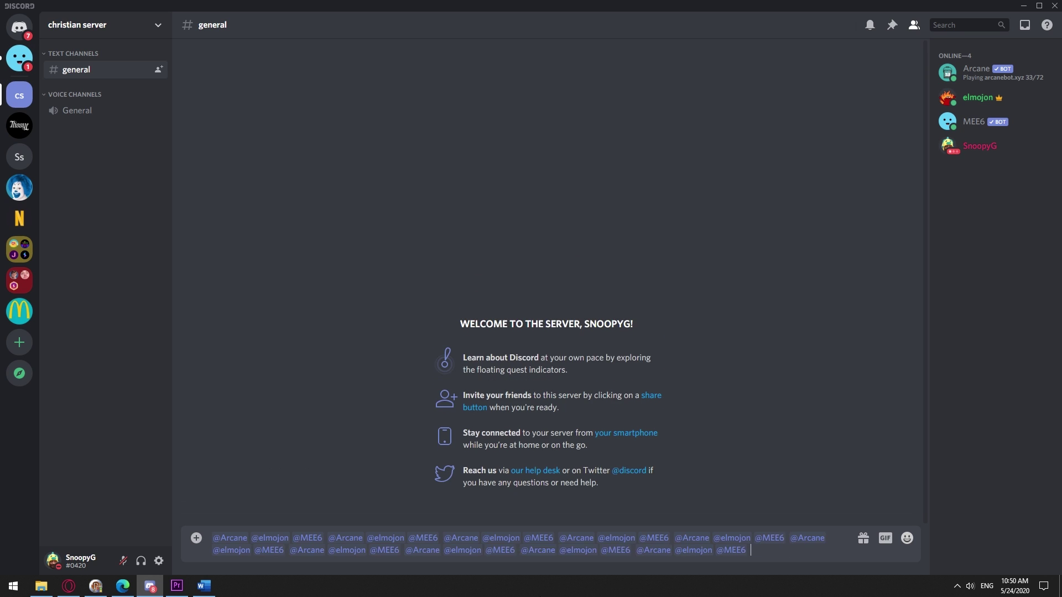
key("Return")
type("💩💩💩💩💩💩💩💩💩💩💩💩💩💩💩💩💩💩💩💩💩💩💩💩💩💩💩💩💩💩💩💩💩💩💩💩💩💩💩💩")
key("Return")
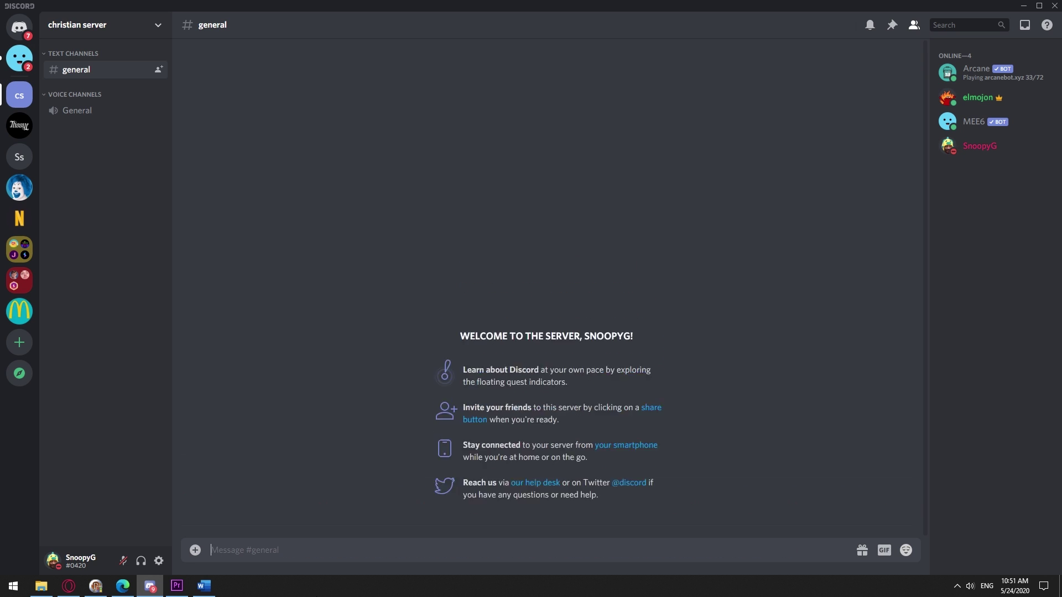
key("ctrl+v")
key("Return")
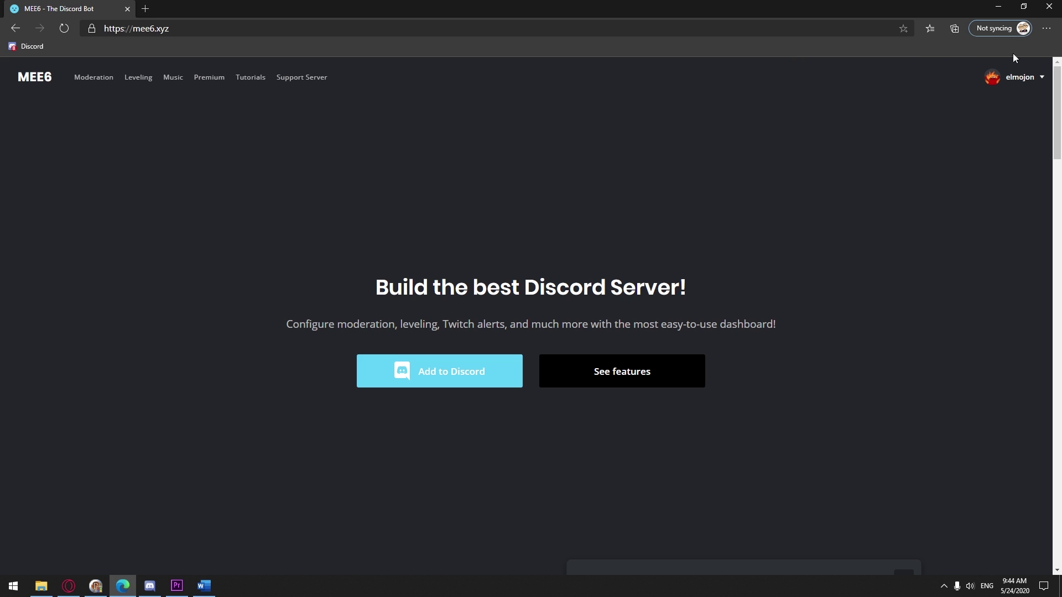
Open the Moderator plugin for christian server in the MEE6 dashboard
left_click(1028, 86)
left_click(1001, 113)
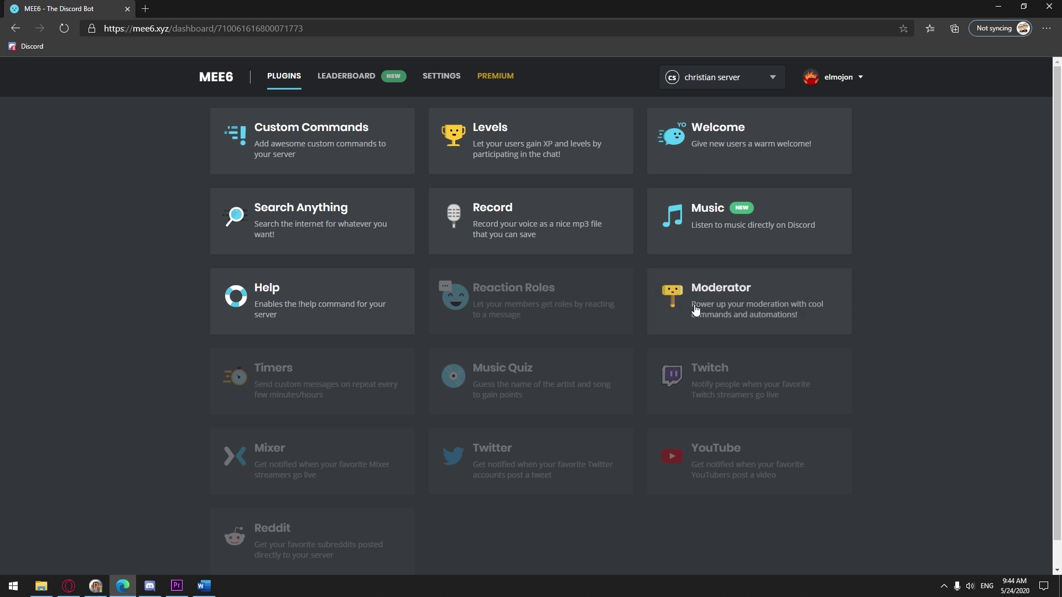
left_click(695, 310)
left_click(671, 331)
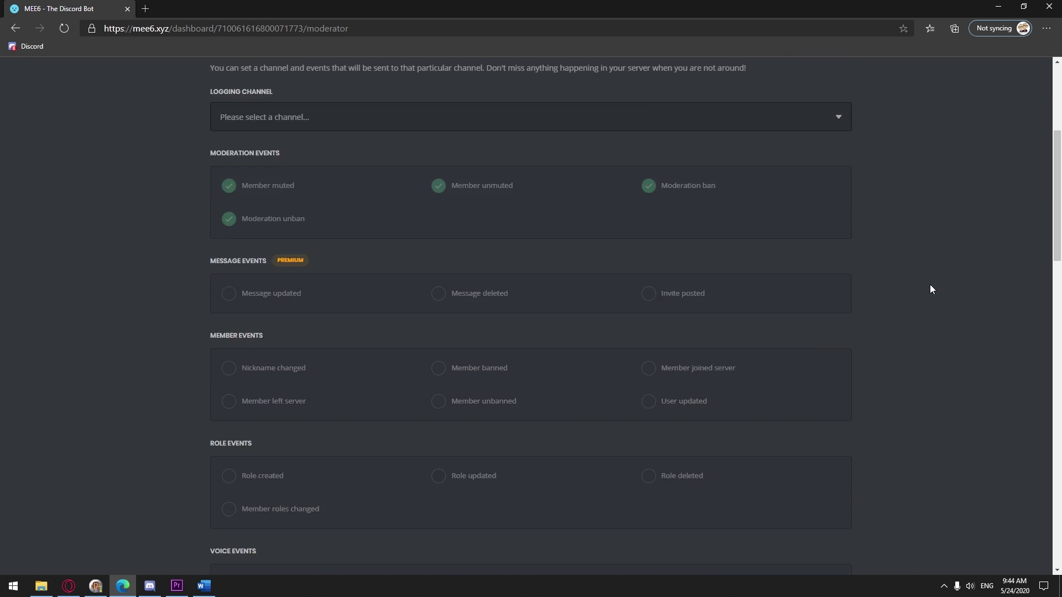
Examine the Excessive Mentions settings in the Auto-Moderator section and the actions available for that check
scroll(930, 284, "down", 10)
scroll(931, 286, "down", 4)
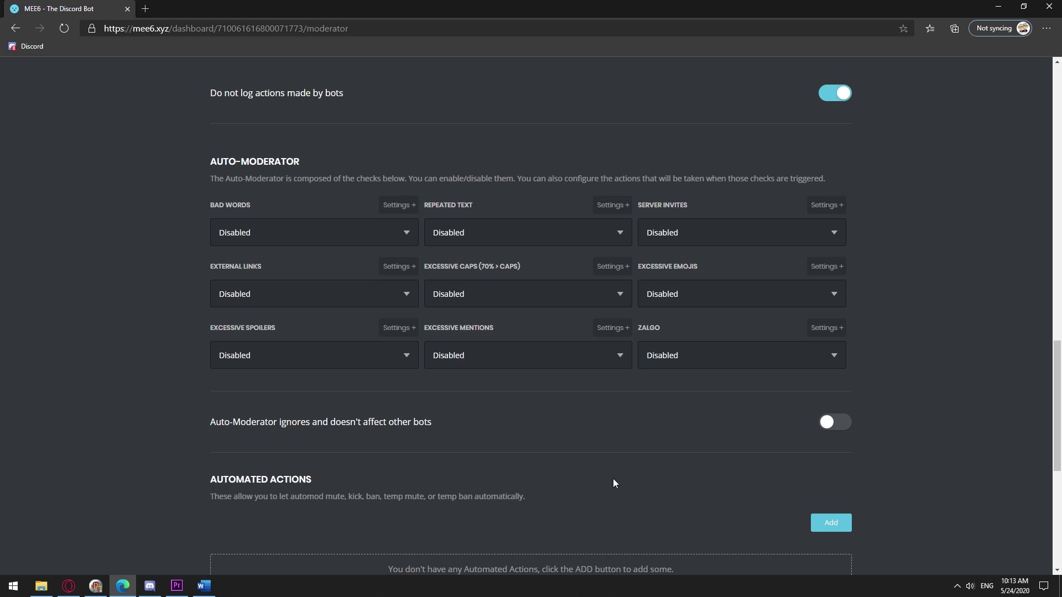
left_click(605, 327)
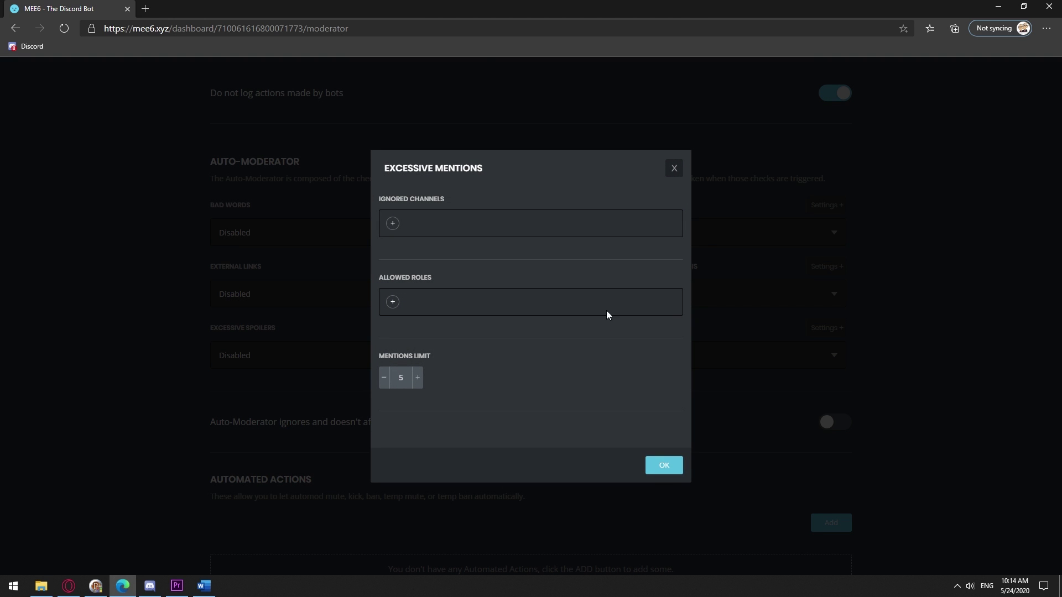
left_click(674, 168)
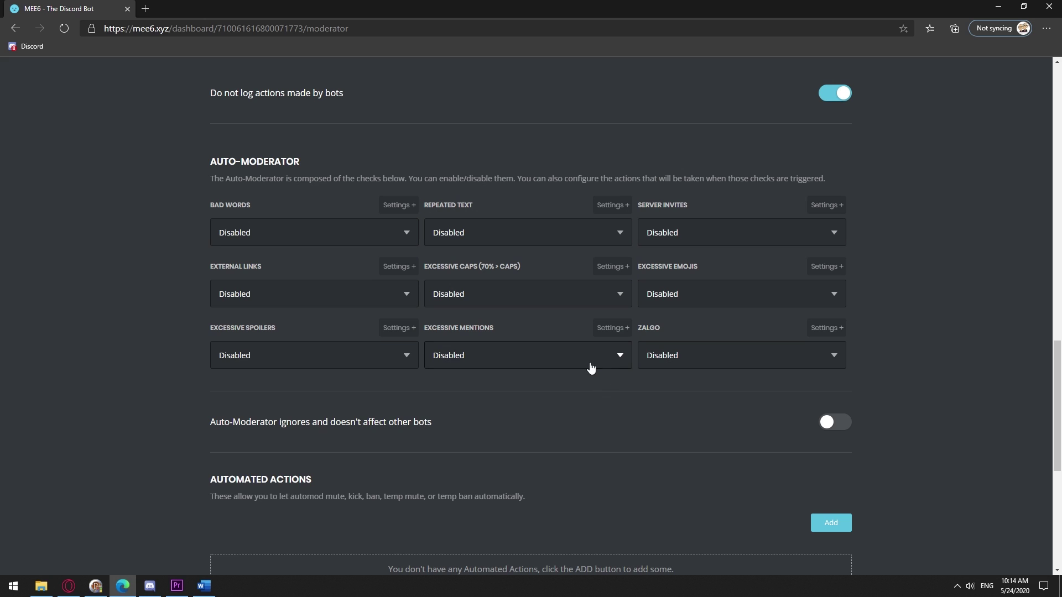
left_click(591, 365)
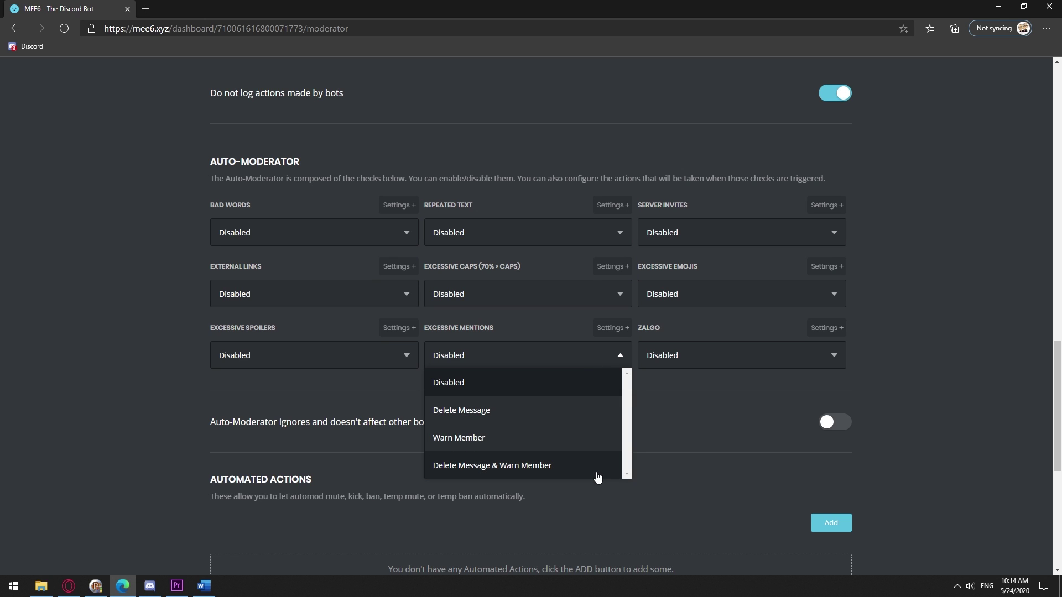
left_click(597, 527)
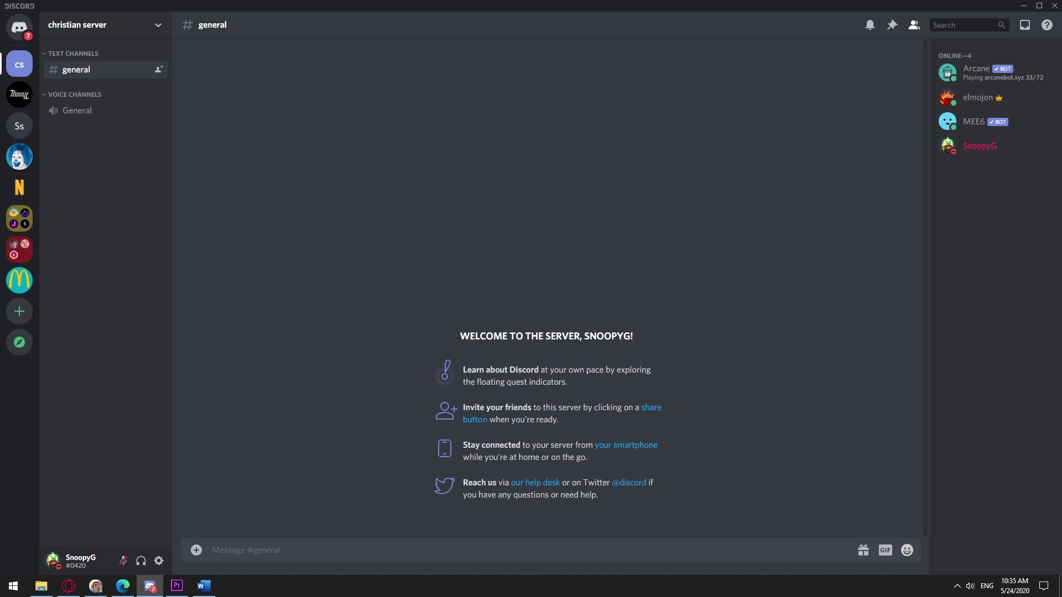
Switch to Discord and send "Subscribe goddammit" in #general, followed by one message repeating that phrase many times
type("Subscribe goddammit")
key("Return")
key("ctrl+v")
key("ctrl+v")
key("ctrl+v")
key("ctrl+v")
key("ctrl+v")
key("ctrl+v")
key("ctrl+v")
key("ctrl+v")
key("ctrl+v")
key("ctrl+v")
key("ctrl+v")
key("ctrl+v")
key("ctrl+v")
key("ctrl+v")
key("ctrl+v")
key("ctrl+v")
key("ctrl+v")
key("ctrl+v")
key("ctrl+v")
key("ctrl+v")
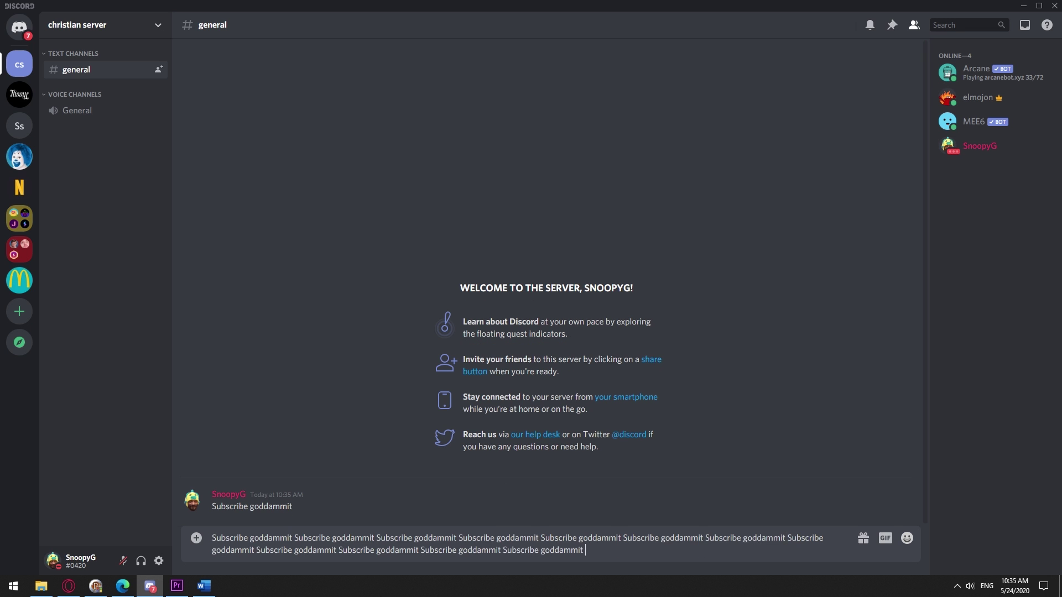
key("ctrl+v")
key("ctrl+v")
key("ctrl+v")
key("ctrl+v")
key("ctrl+v")
key("ctrl+v")
key("Return")
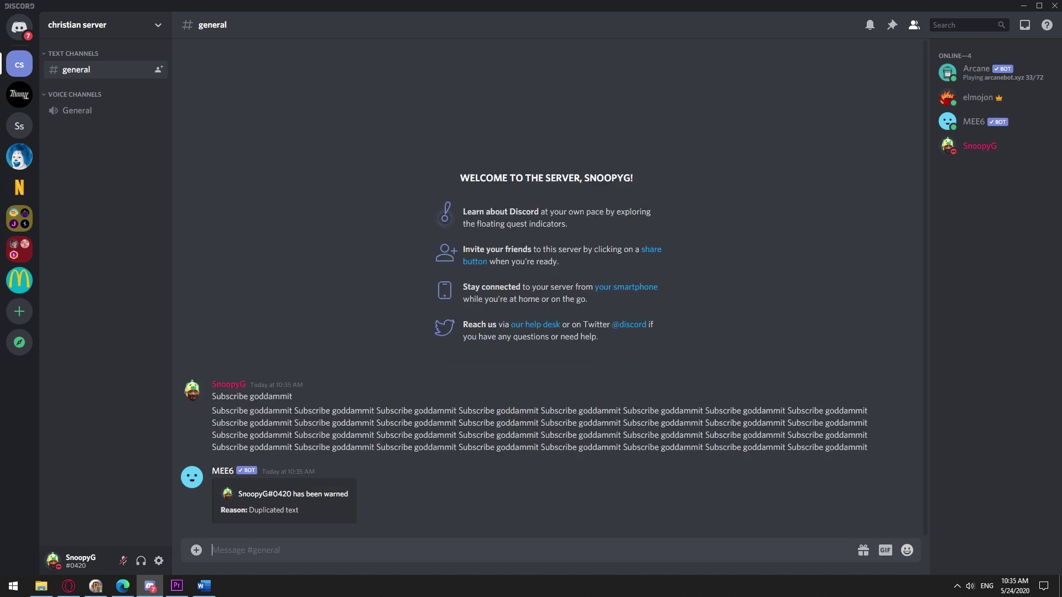
Spam #general with "Subscribe goddammit" as a rapid series of separate messages
type("Subscribe goddammit")
key("Return")
type("Subscribe goddammit")
key("Return")
key("ctrl+v")
key("Return")
key("ctrl+v")
key("Return")
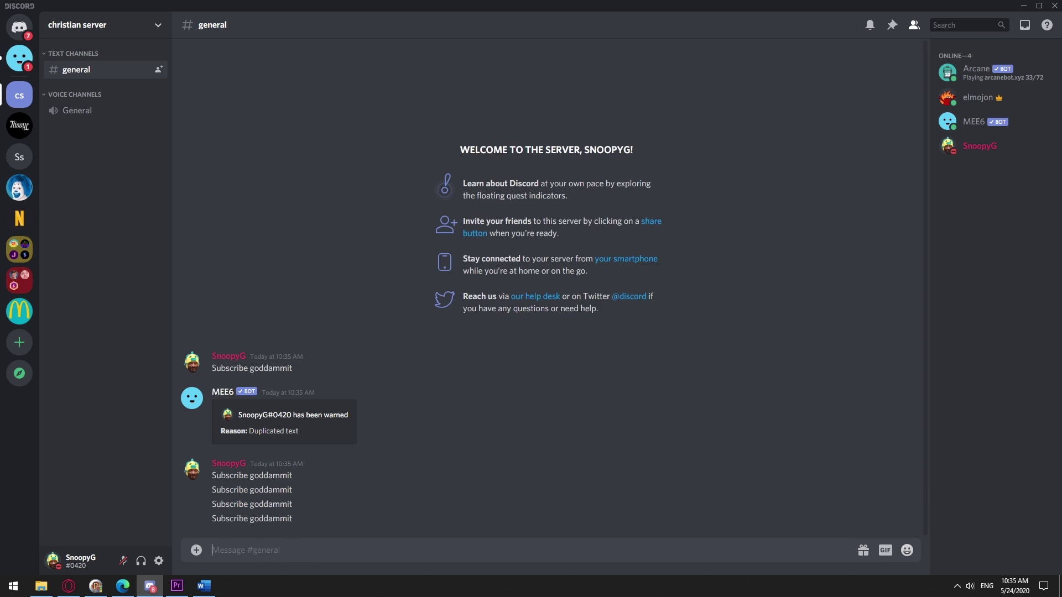
type("Subscribe goddammit")
key("Return")
key("ctrl+v")
key("Return")
key("ctrl+v")
key("Return")
type("Subscribe goddammit")
key("Return")
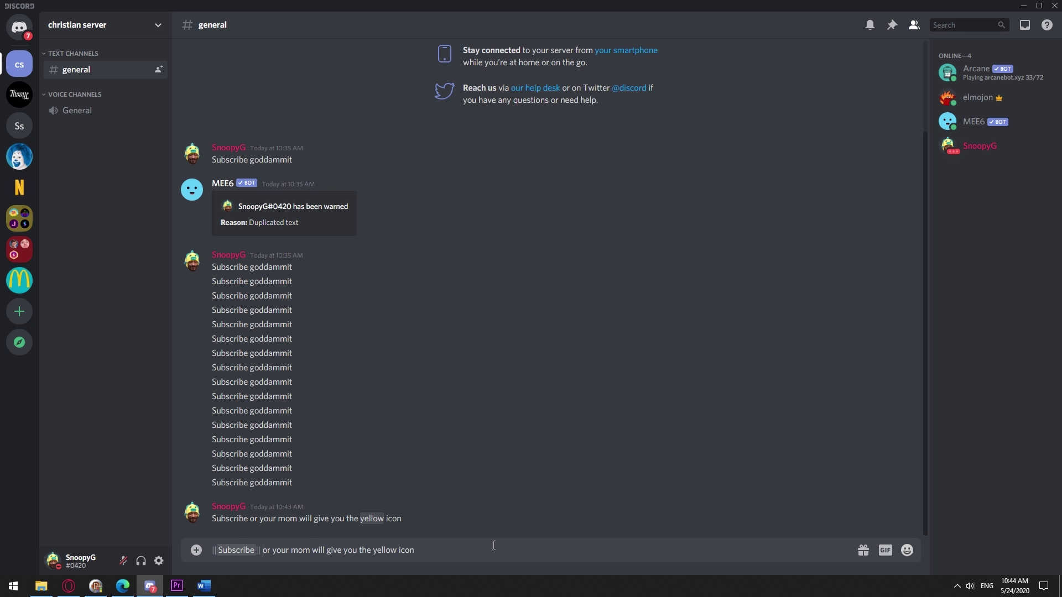
Send "Subscribe or your mom will give you the yellow icon" with several words marked as spoilers, and reveal some of the hidden words
type("||||||||||||")
key("Return")
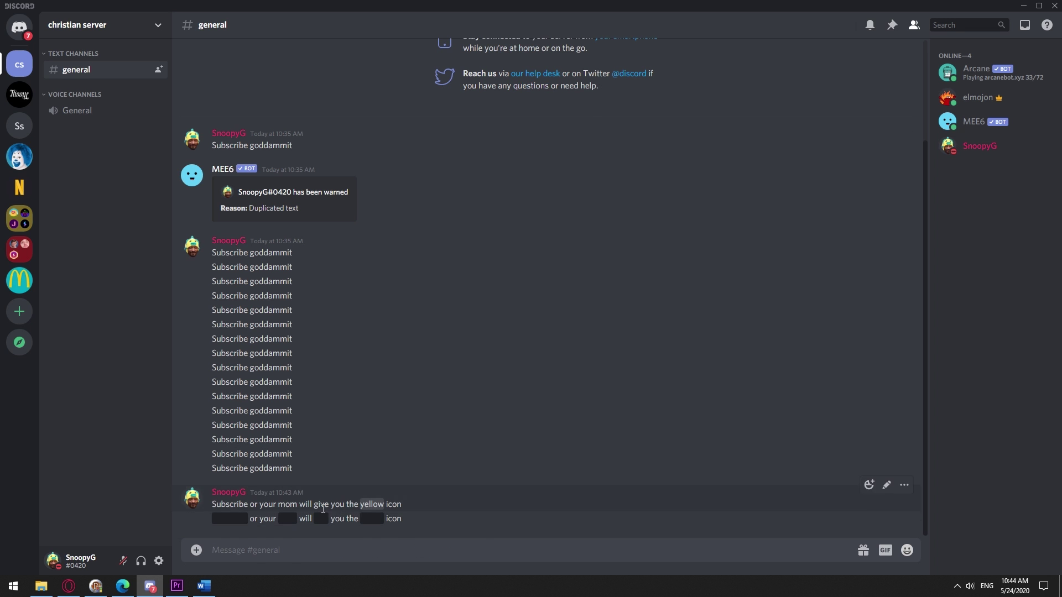
left_click(368, 523)
left_click(287, 520)
left_click(229, 519)
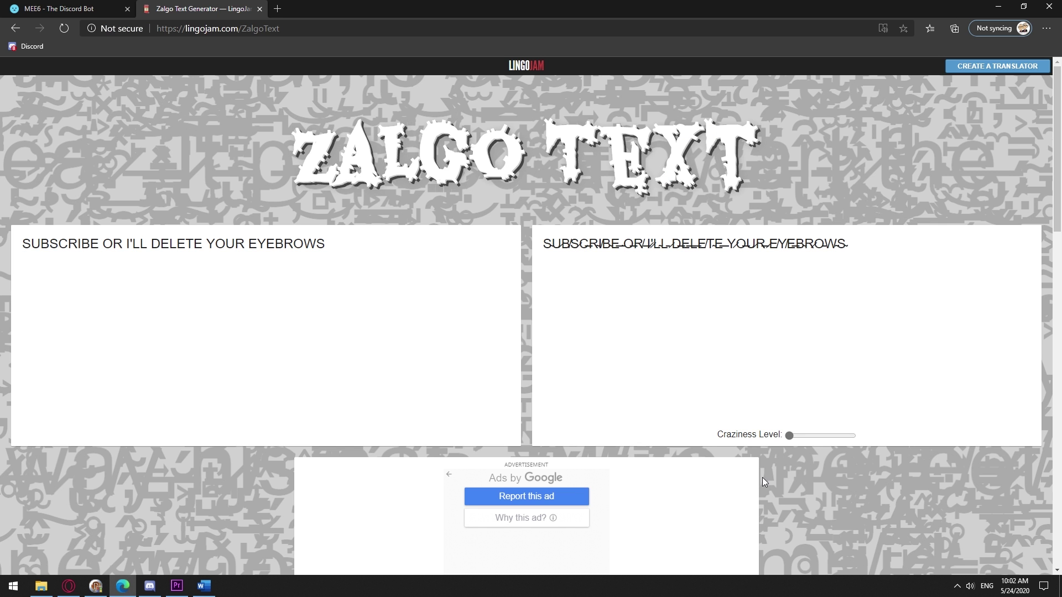
Raise the Craziness Level to maximum for "SUBSCRIBE OR I'LL DELETE YOUR EYEBROWS" in the LingoJam Zalgo text generator
mouse_move(851, 436)
left_mouse_down()
mouse_move(792, 437)
mouse_move(855, 439)
left_mouse_up()
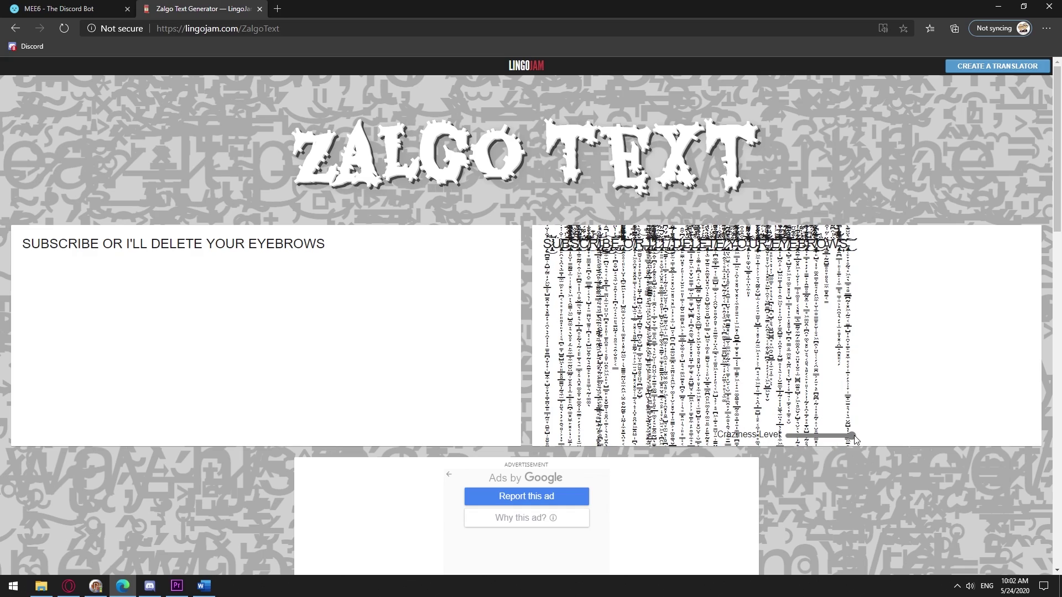